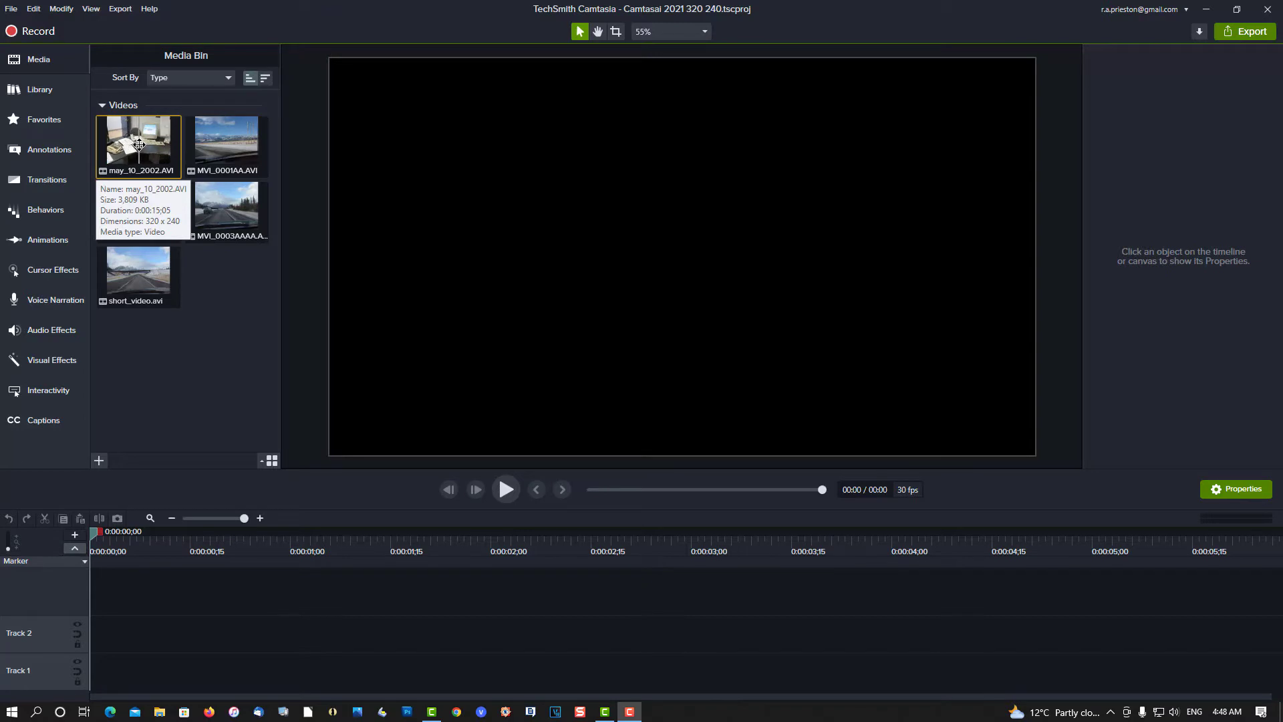
Step: Place may_10_2002, MVI_0002AAA and MVI_0001AA in order on Track 2, zooming the timeline out
{"action": "mouse_move", "coordinate": [141, 146]}
{"action": "left_mouse_down"}
{"action": "mouse_move", "coordinate": [93, 649]}
{"action": "mouse_move", "coordinate": [93, 631]}
{"action": "left_mouse_up"}
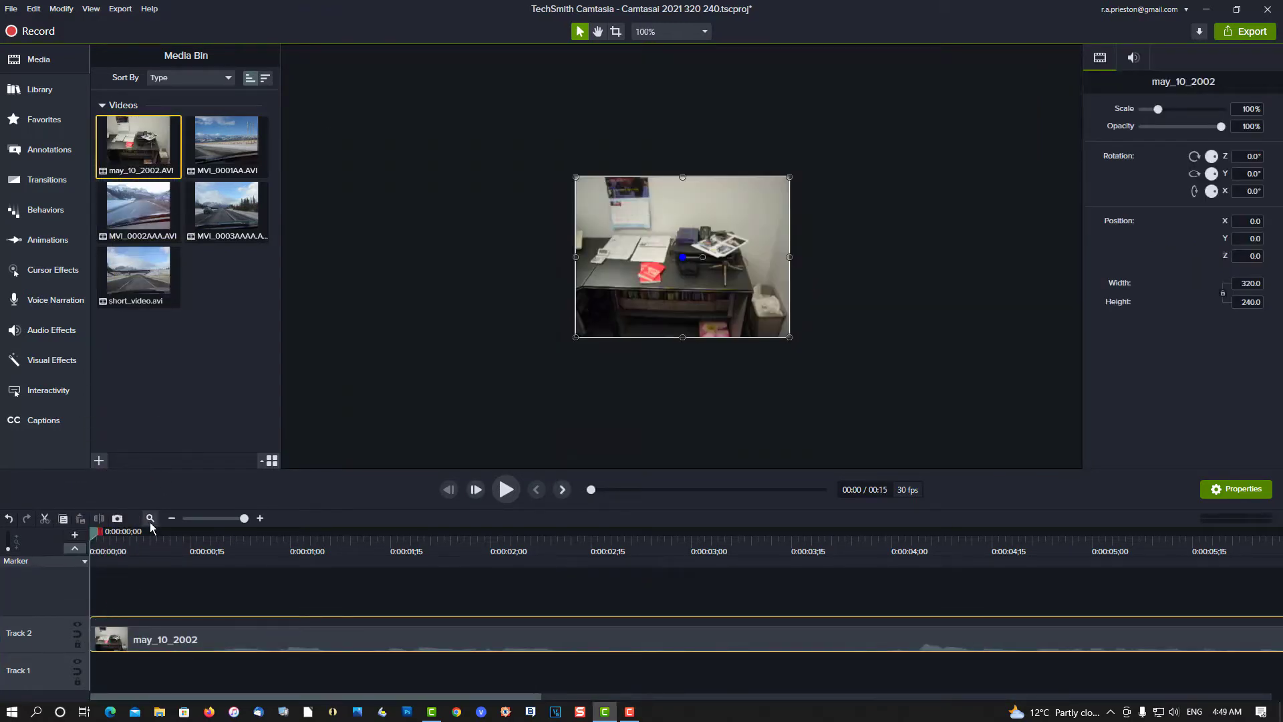
{"action": "left_click", "coordinate": [168, 522]}
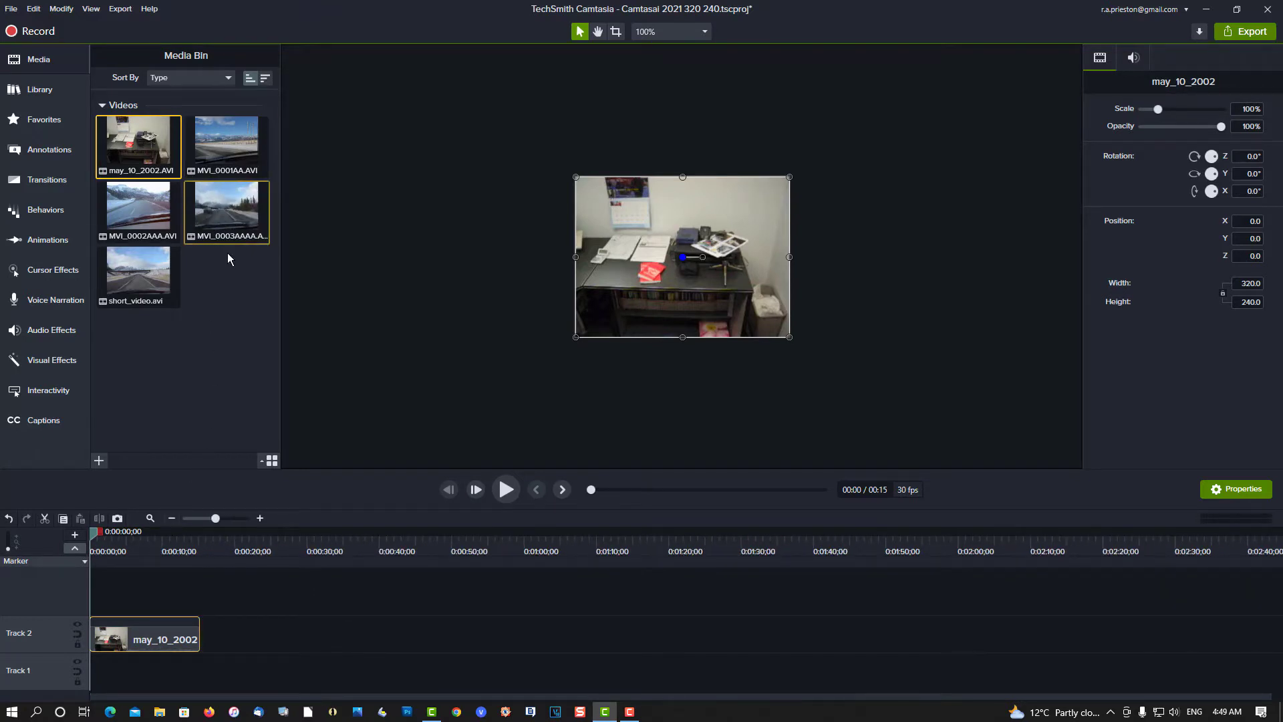
{"action": "mouse_move", "coordinate": [149, 214]}
{"action": "left_mouse_down"}
{"action": "mouse_move", "coordinate": [197, 375]}
{"action": "mouse_move", "coordinate": [205, 638]}
{"action": "left_mouse_up"}
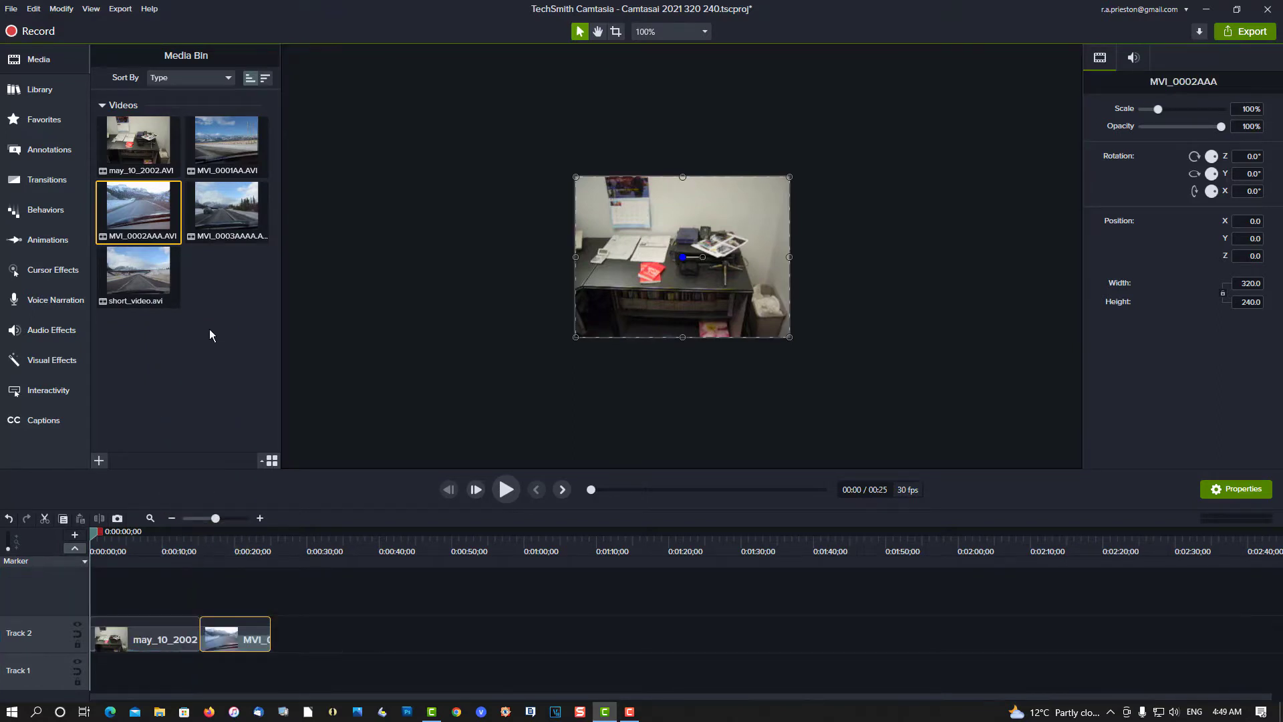
{"action": "left_click_drag", "start_coordinate": [227, 140], "coordinate": [278, 626]}
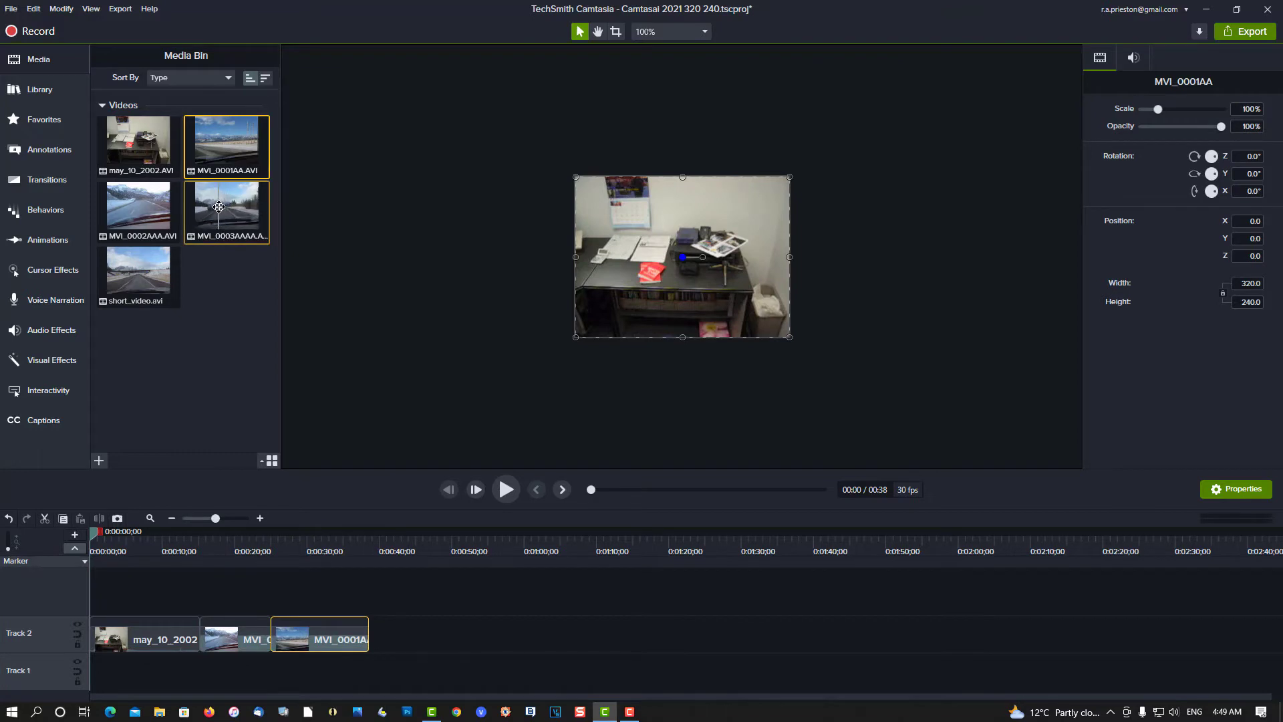
Step: Append MVI_0003AAAA and short_video to Track 2 and start previewing the sequence
{"action": "left_click_drag", "start_coordinate": [218, 207], "coordinate": [367, 647]}
{"action": "key", "text": "Escape"}
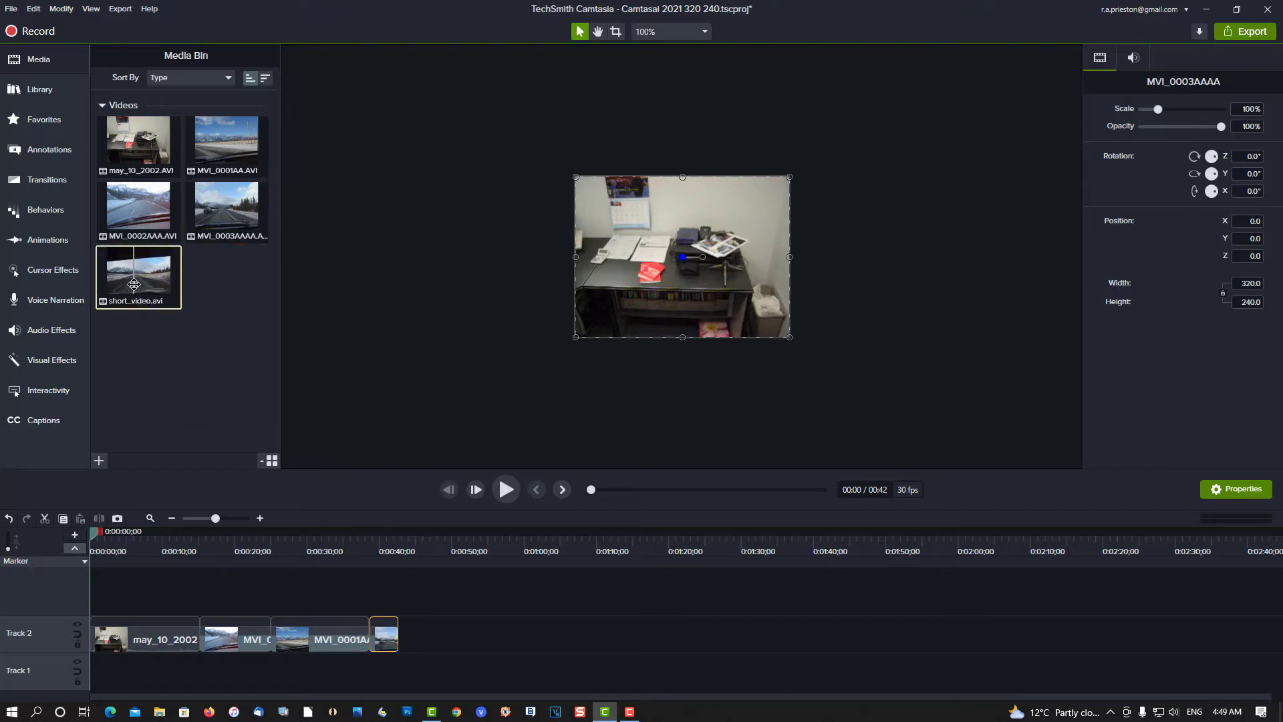
{"action": "left_click_drag", "start_coordinate": [144, 304], "coordinate": [407, 632]}
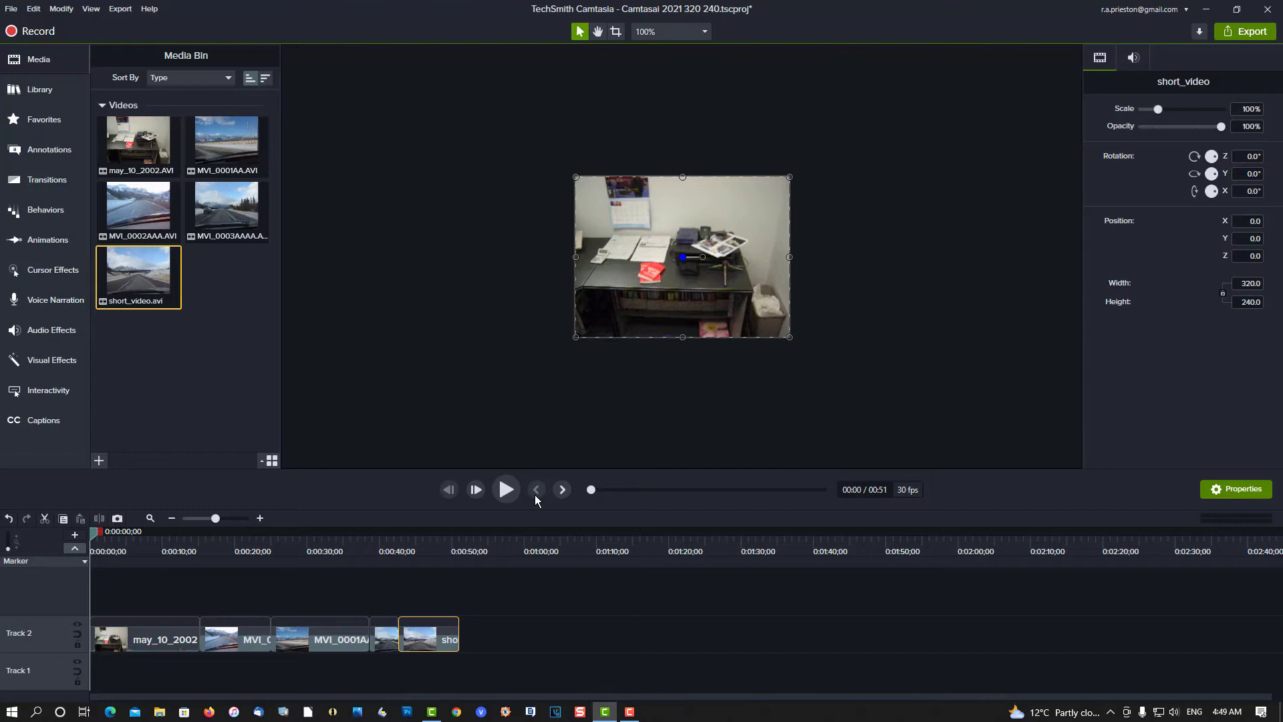
{"action": "left_click", "coordinate": [509, 493]}
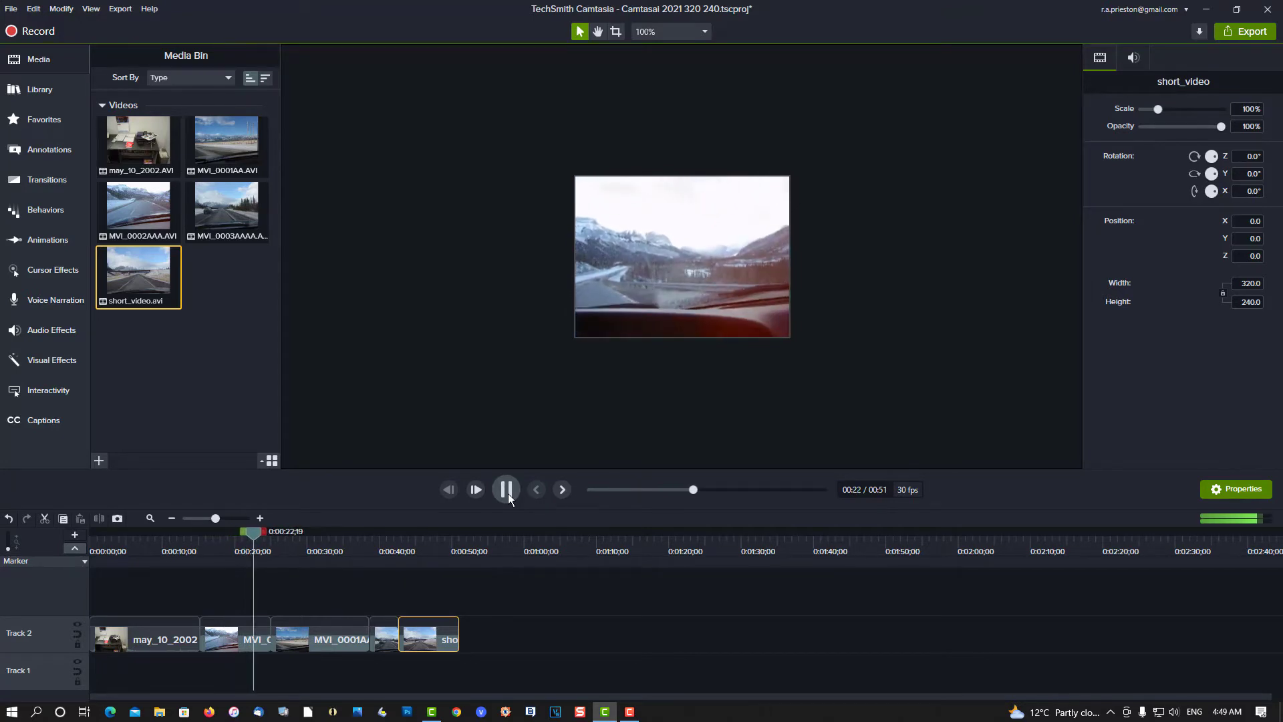
Step: Pause the preview about 22 seconds into the 51-second sequence
{"action": "left_click", "coordinate": [507, 494]}
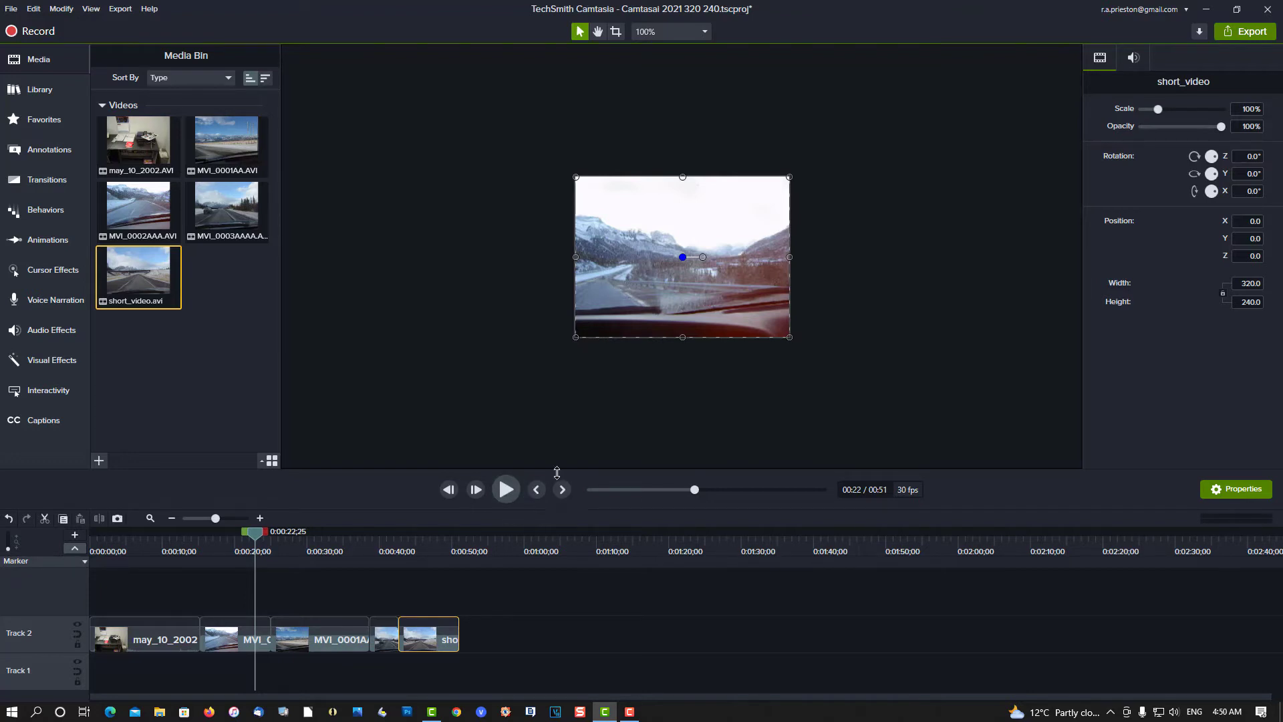
{"action": "left_click", "coordinate": [703, 33]}
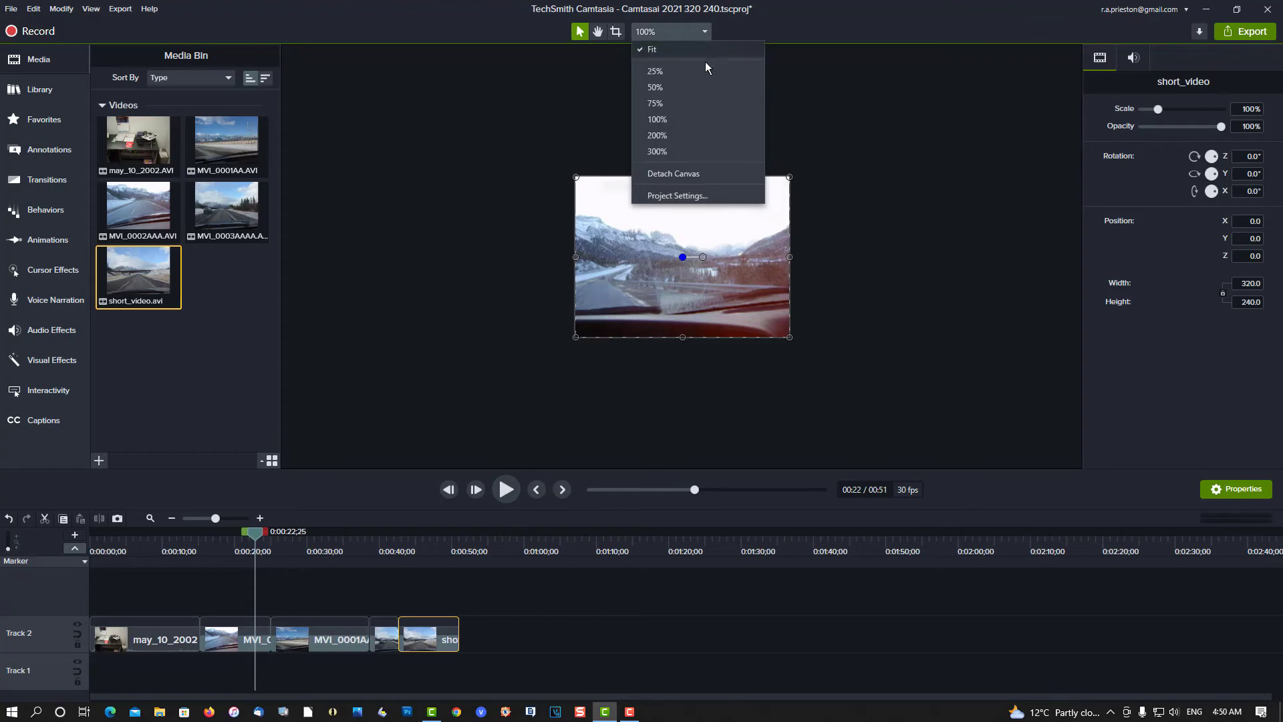
{"action": "left_click", "coordinate": [701, 196]}
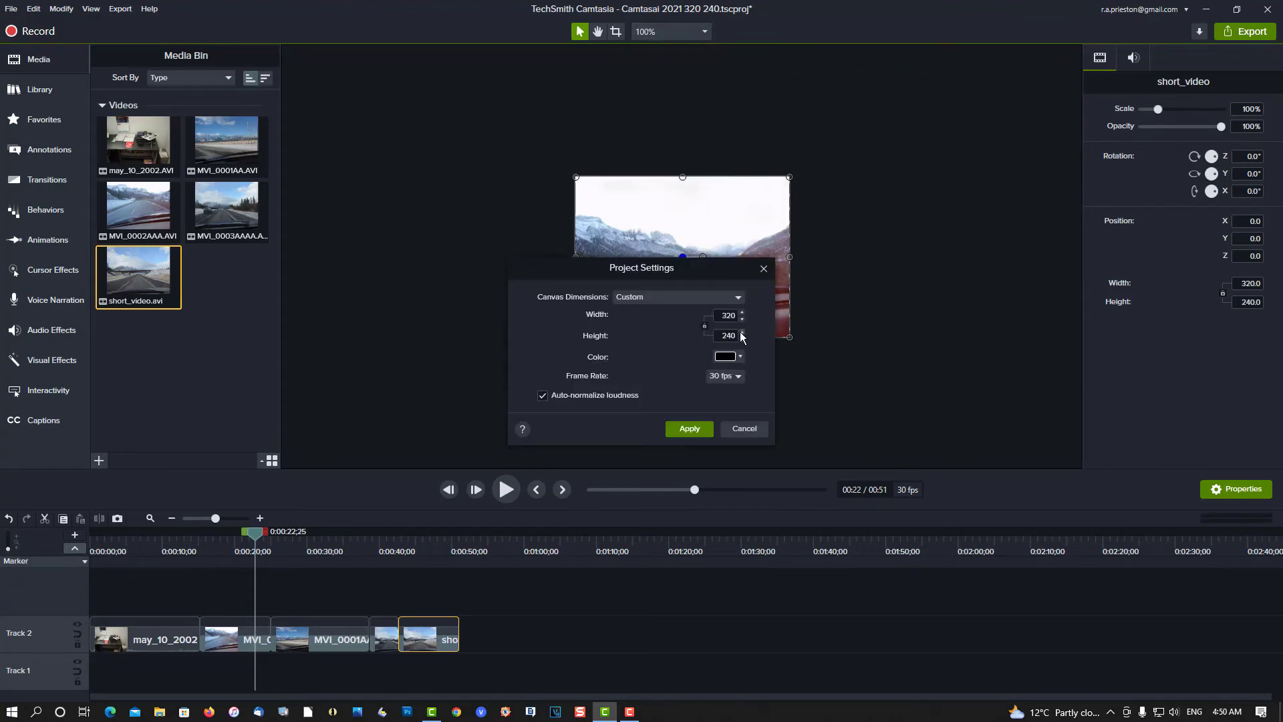
{"action": "left_click", "coordinate": [744, 431]}
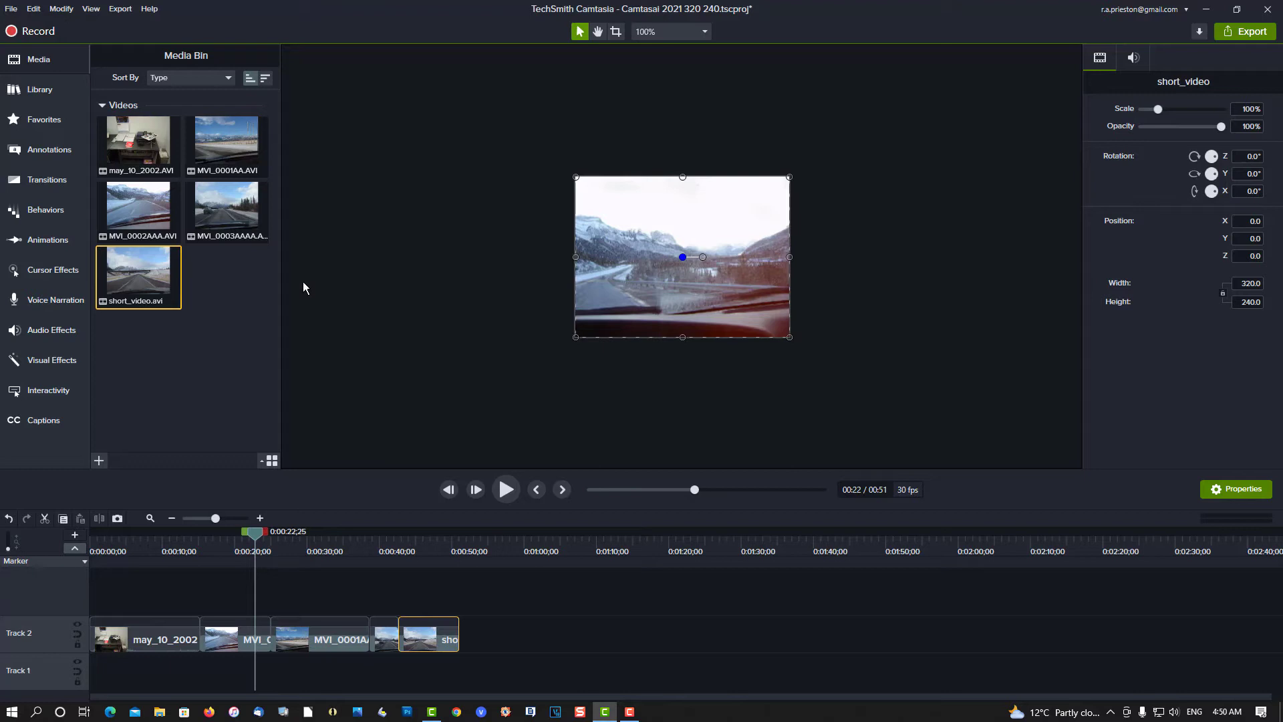
Step: Add Whip spin from Favorites at all four clip joins, then return the playhead near 12 seconds
{"action": "left_click", "coordinate": [43, 119]}
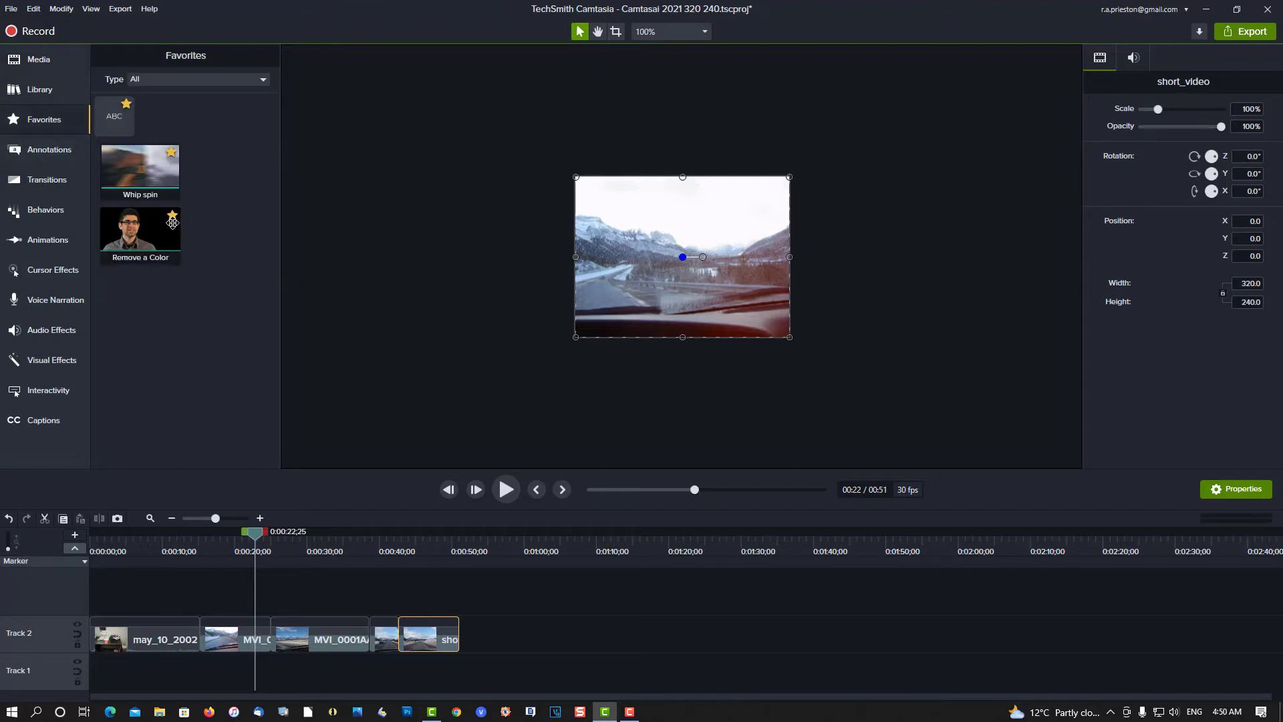
{"action": "left_click_drag", "start_coordinate": [145, 172], "coordinate": [200, 638]}
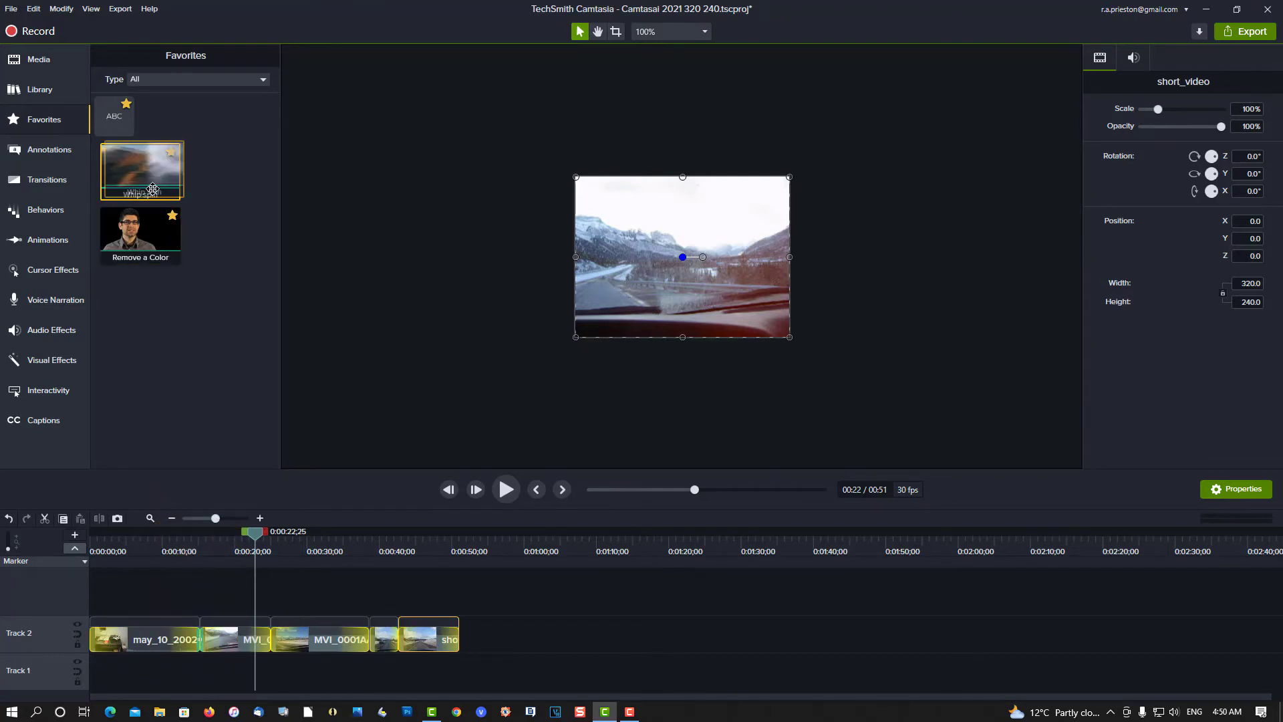
{"action": "left_click_drag", "start_coordinate": [153, 188], "coordinate": [269, 647]}
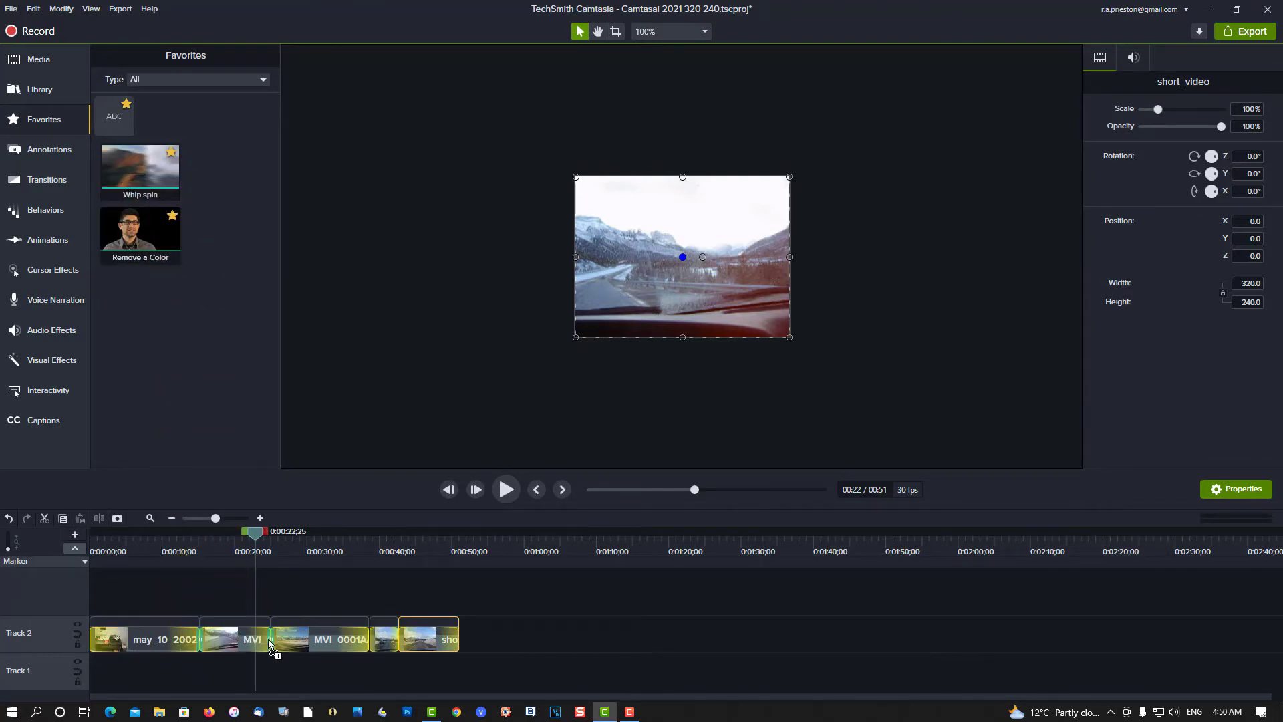
{"action": "left_click_drag", "start_coordinate": [141, 169], "coordinate": [357, 637]}
{"action": "mouse_move", "coordinate": [145, 170]}
{"action": "left_mouse_down"}
{"action": "mouse_move", "coordinate": [189, 224]}
{"action": "mouse_move", "coordinate": [397, 623]}
{"action": "left_mouse_up"}
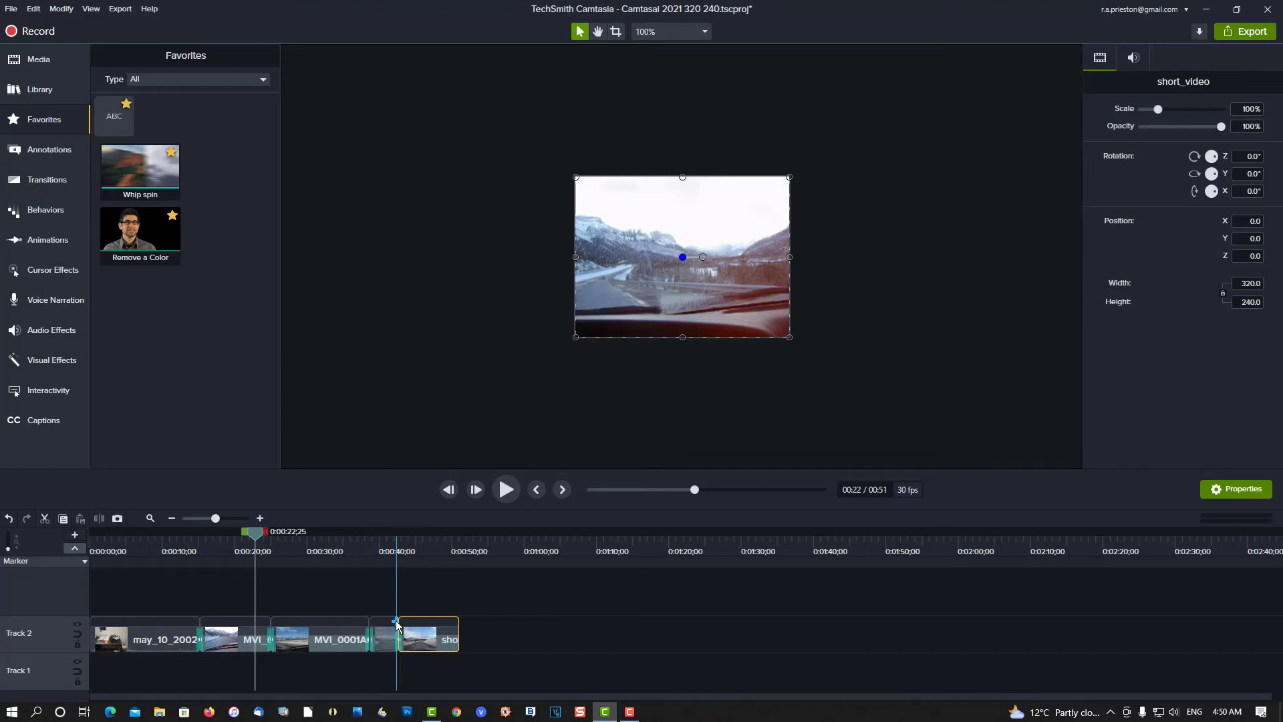
{"action": "left_click_drag", "start_coordinate": [245, 537], "coordinate": [178, 535]}
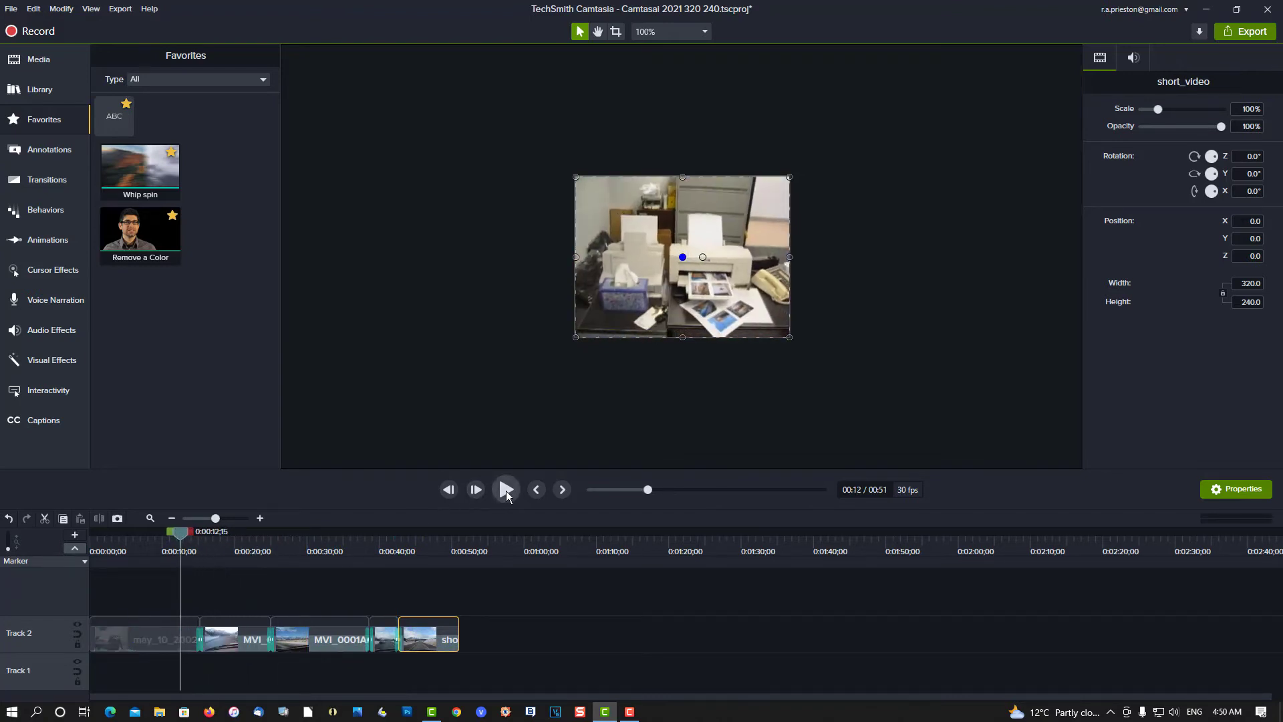
{"action": "left_click", "coordinate": [506, 490]}
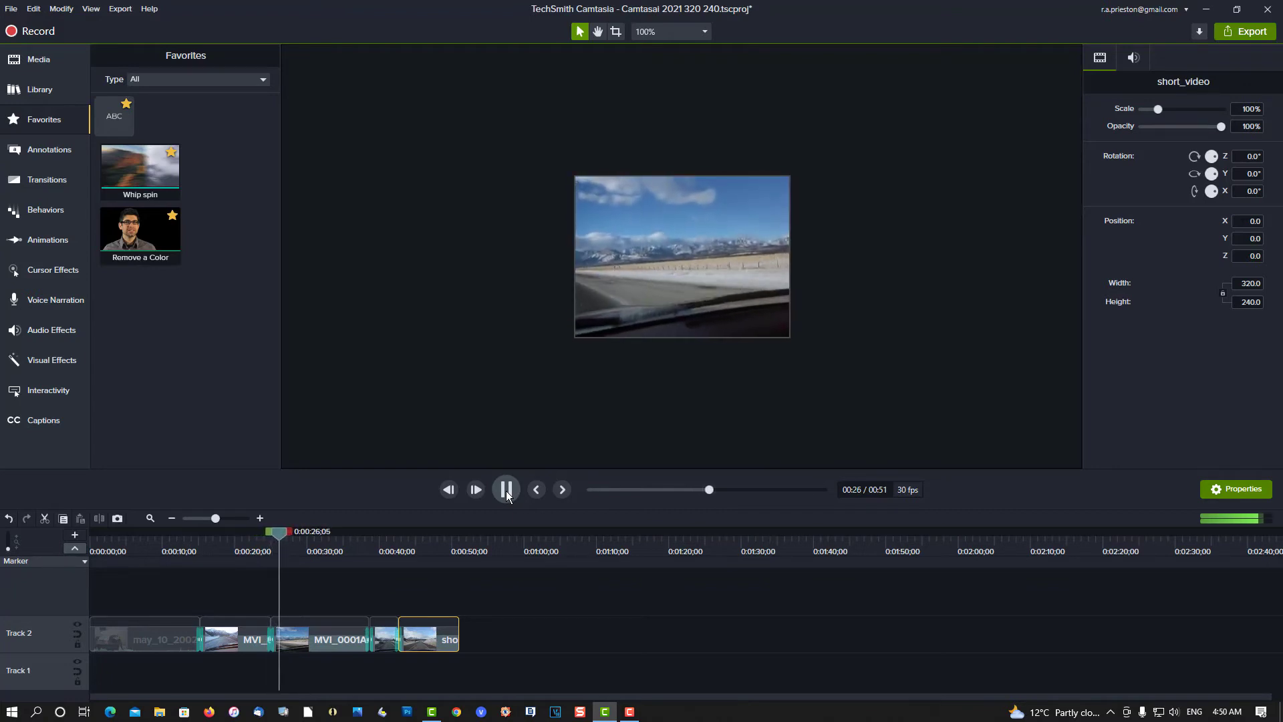
{"action": "left_click", "coordinate": [506, 490]}
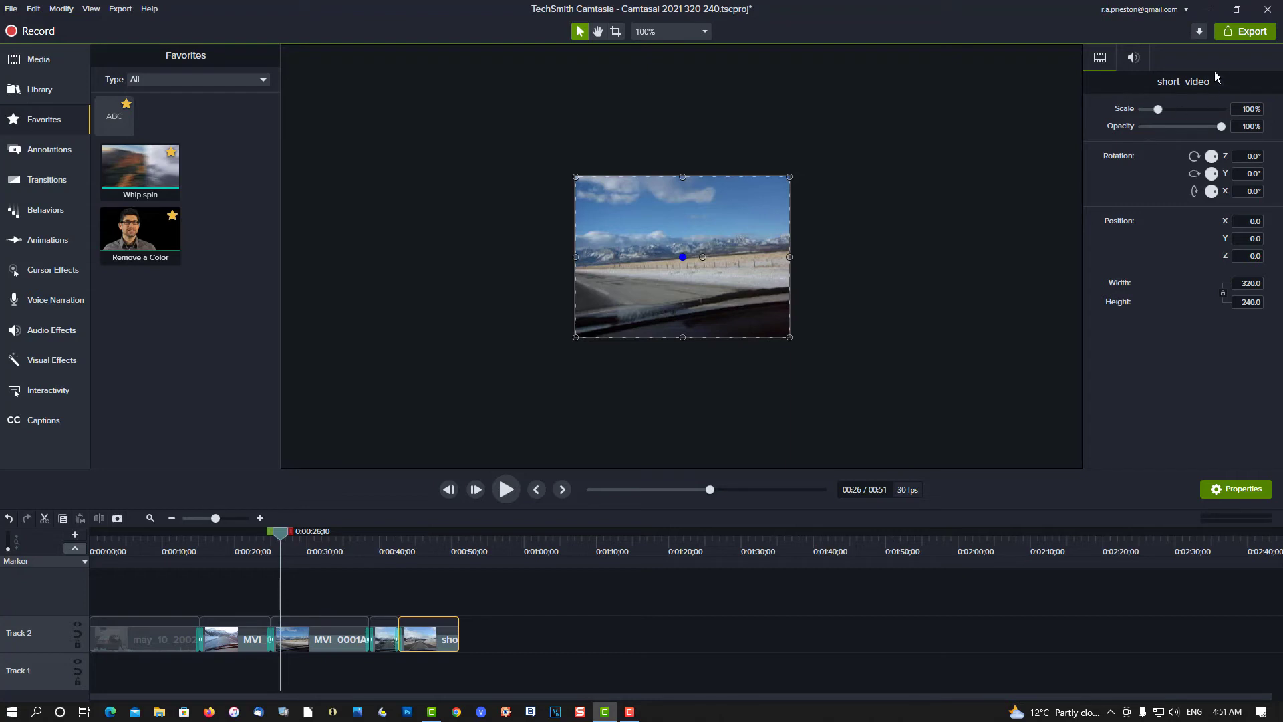
Step: Start a Local File export with custom production settings and MP4 Smart Player output
{"action": "left_click", "coordinate": [1240, 35]}
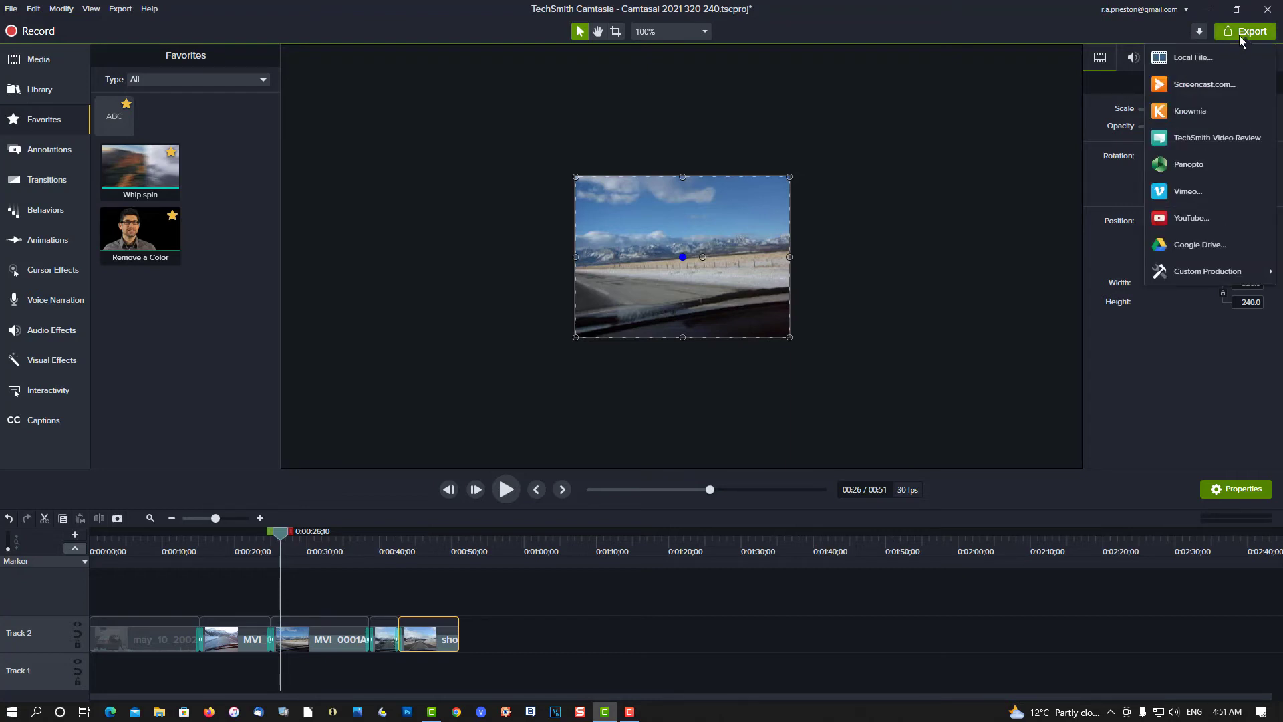
{"action": "left_click", "coordinate": [1208, 61]}
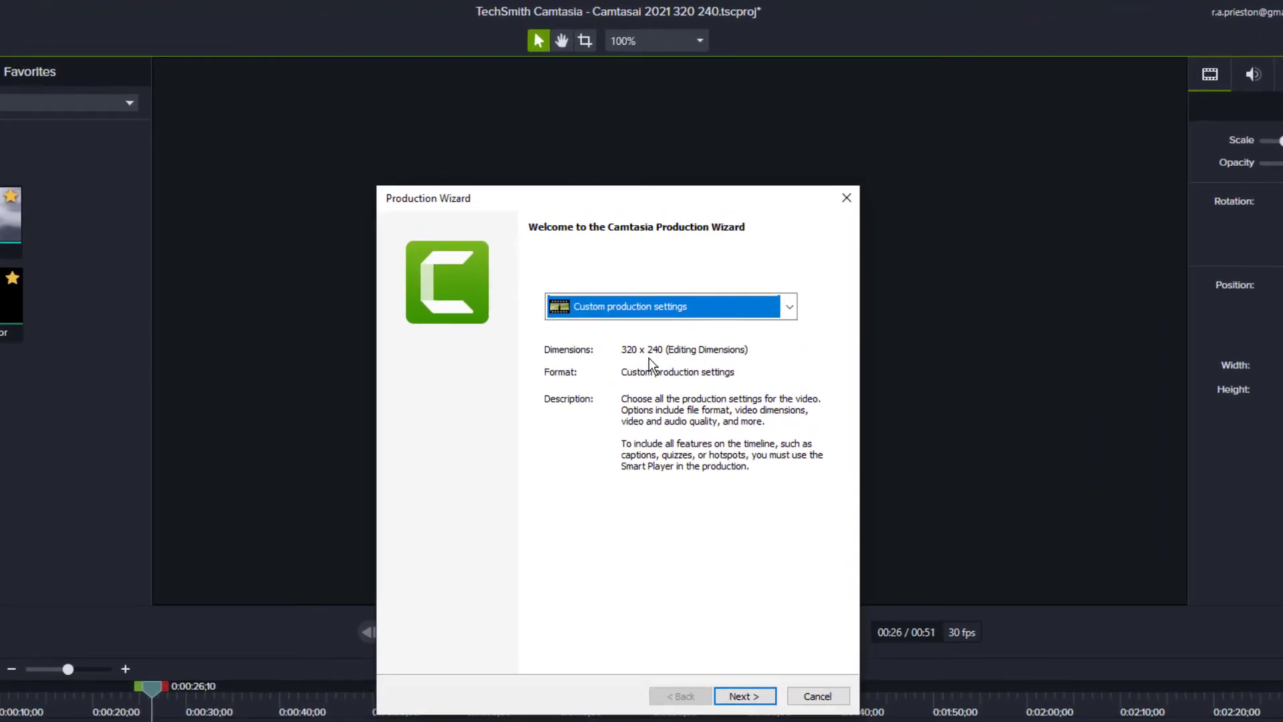
{"action": "left_click", "coordinate": [749, 696]}
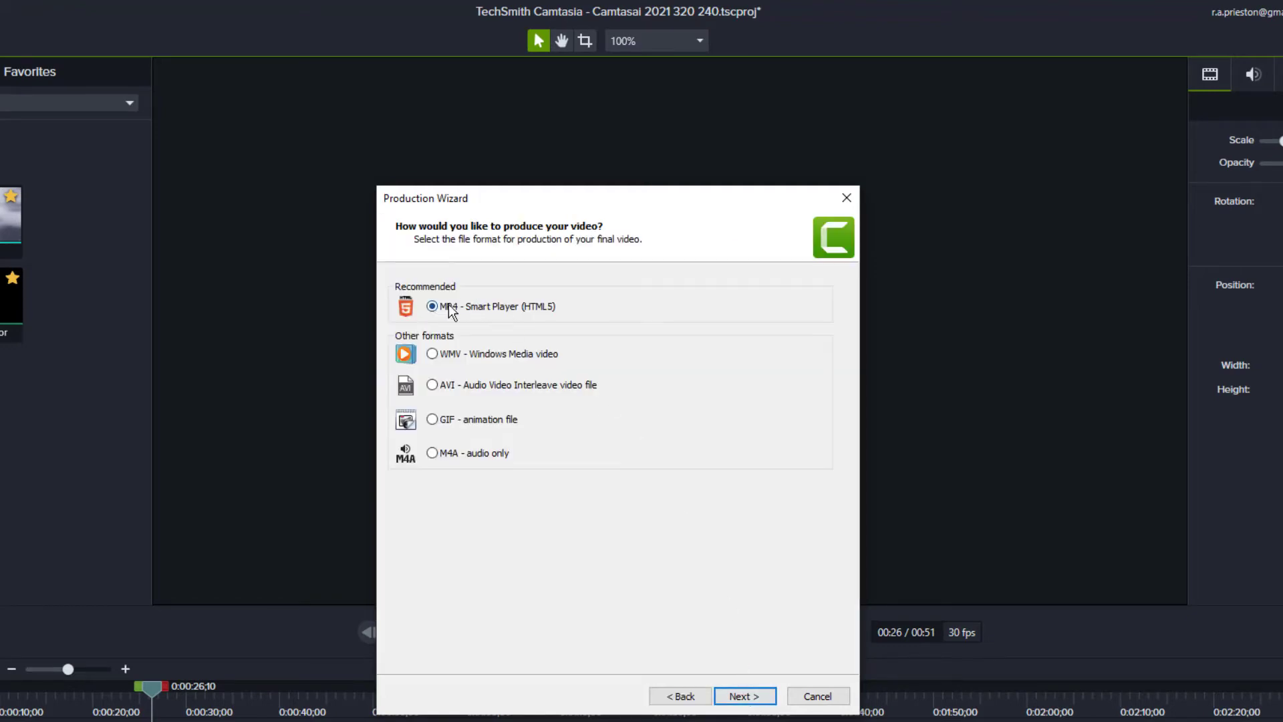
{"action": "left_click", "coordinate": [738, 695]}
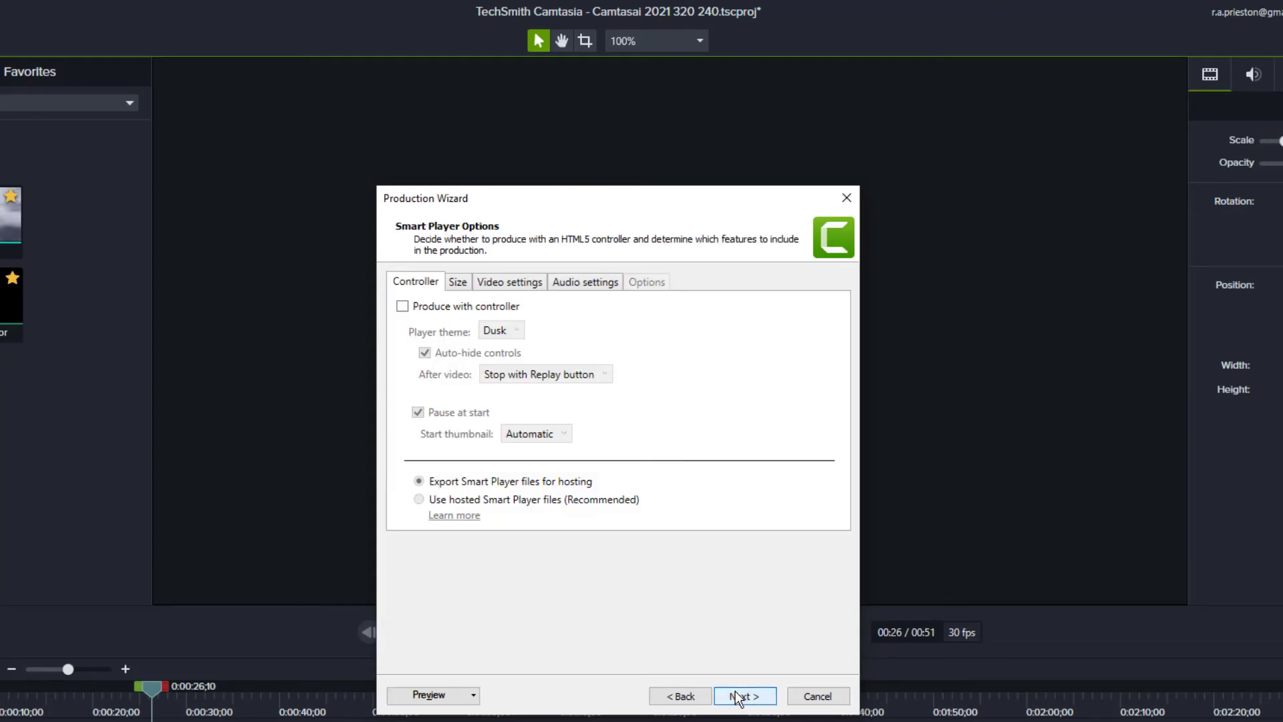
Step: Keep 320x240 size and default settings, and render 'Camtasai 2021 320 240.mp4' to the Desktop
{"action": "left_click", "coordinate": [465, 282]}
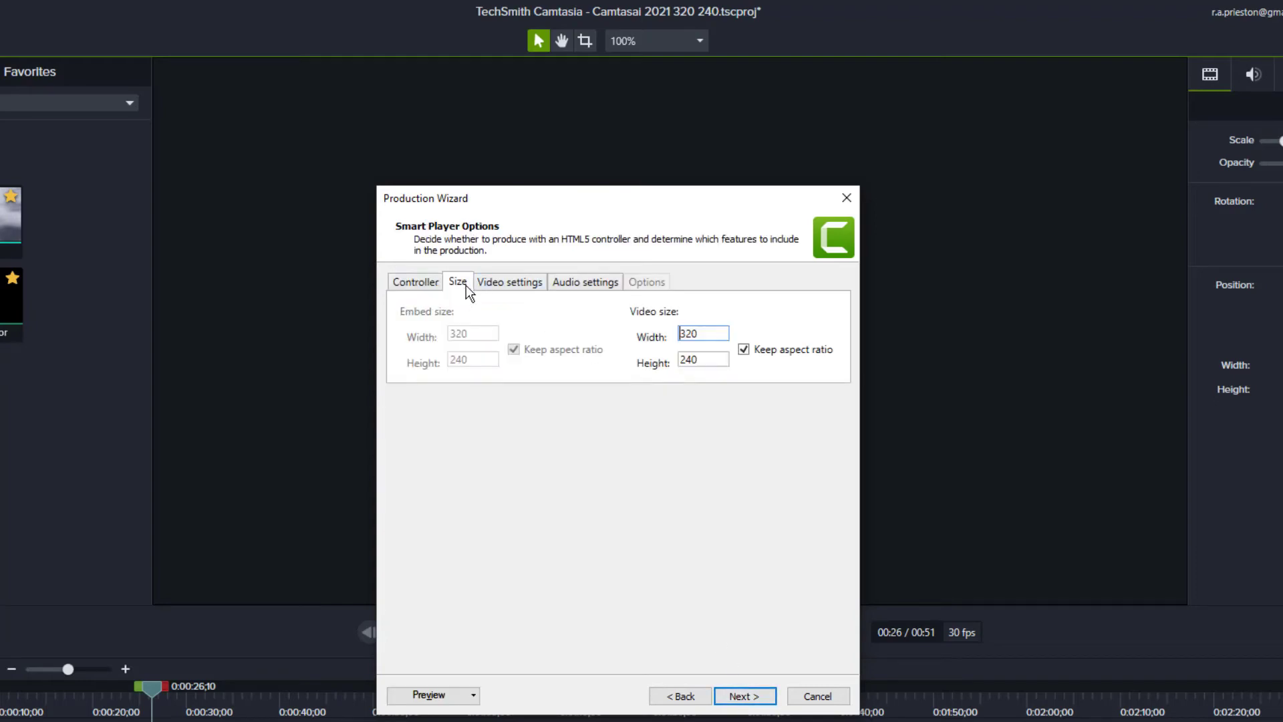
{"action": "left_click", "coordinate": [514, 282]}
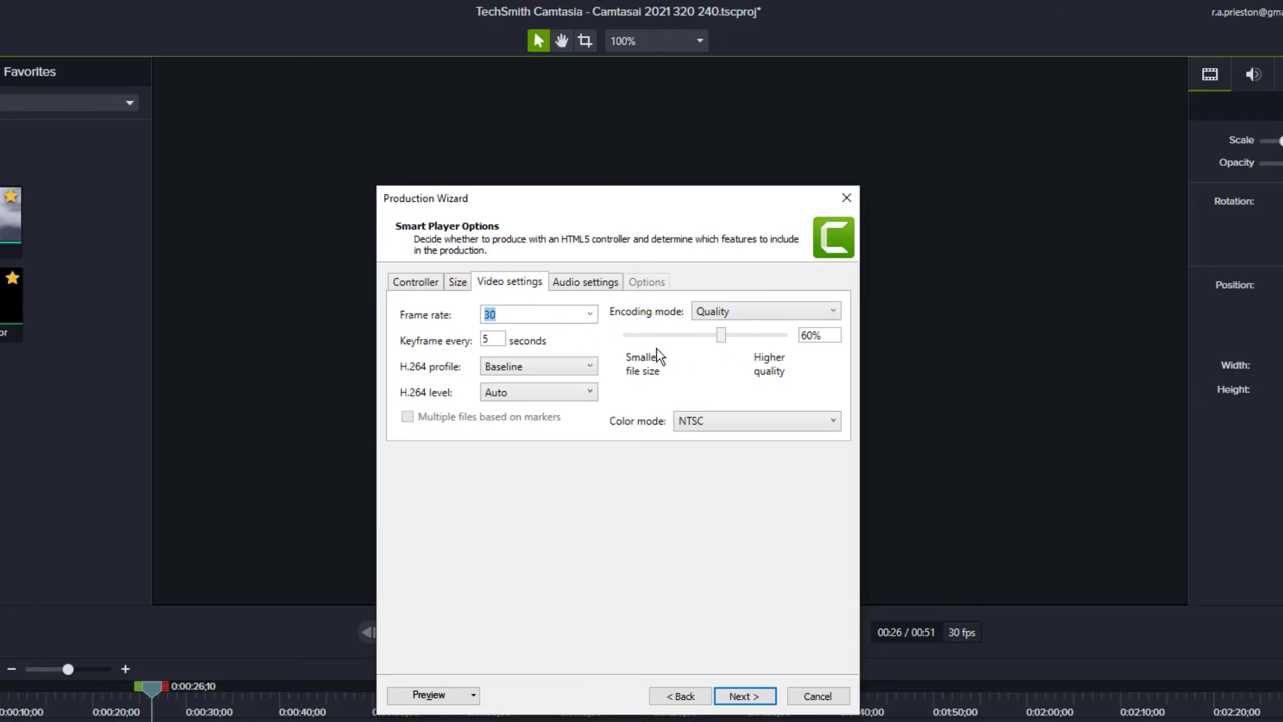
{"action": "left_click", "coordinate": [751, 696]}
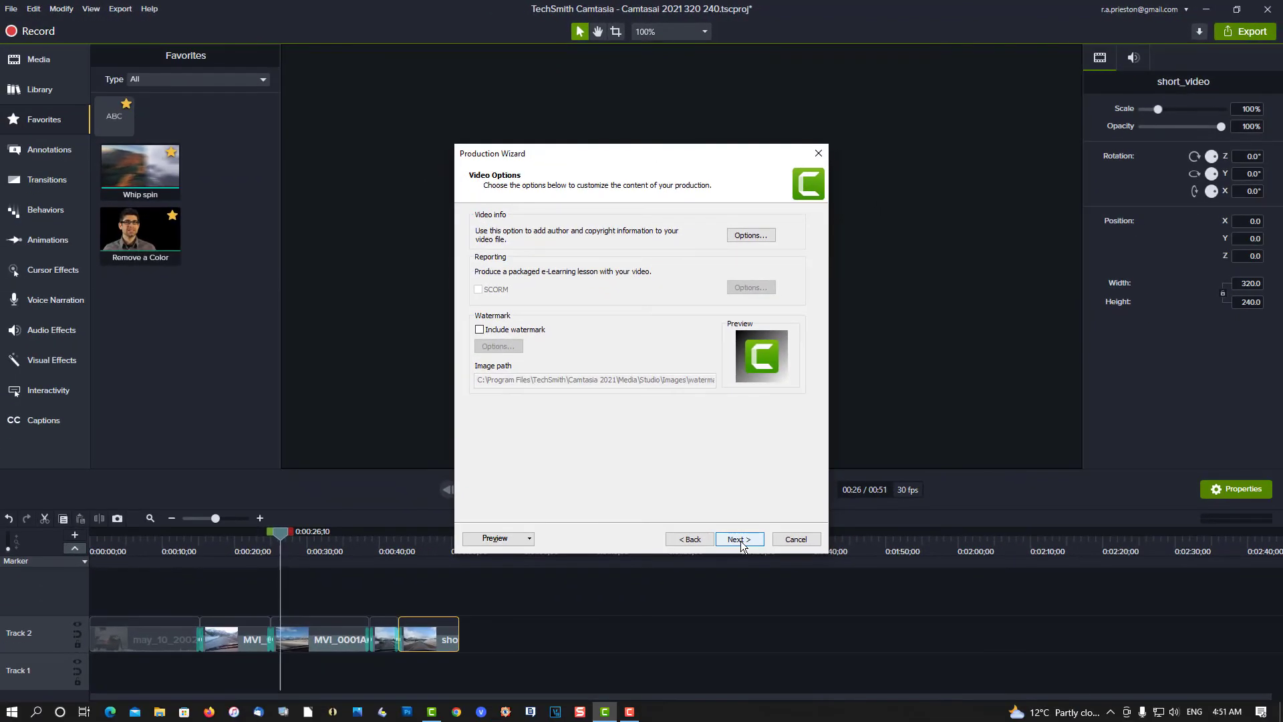
{"action": "left_click", "coordinate": [740, 541]}
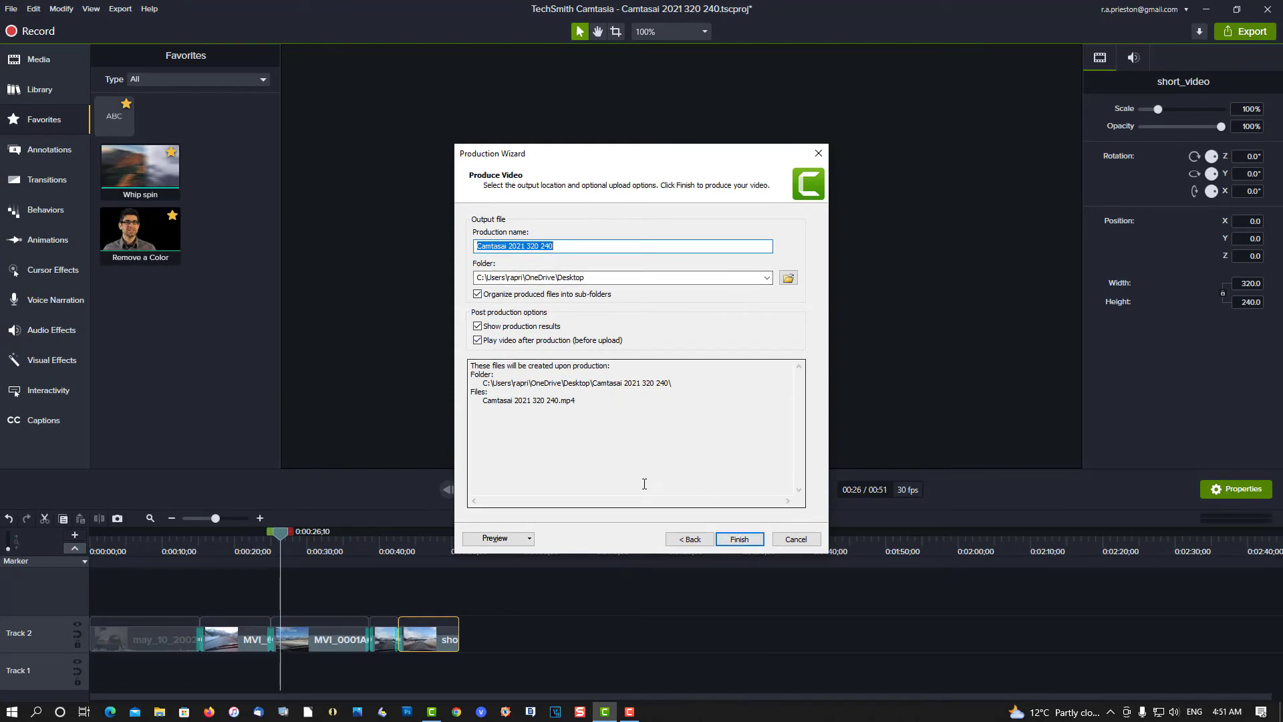
{"action": "left_click", "coordinate": [738, 541]}
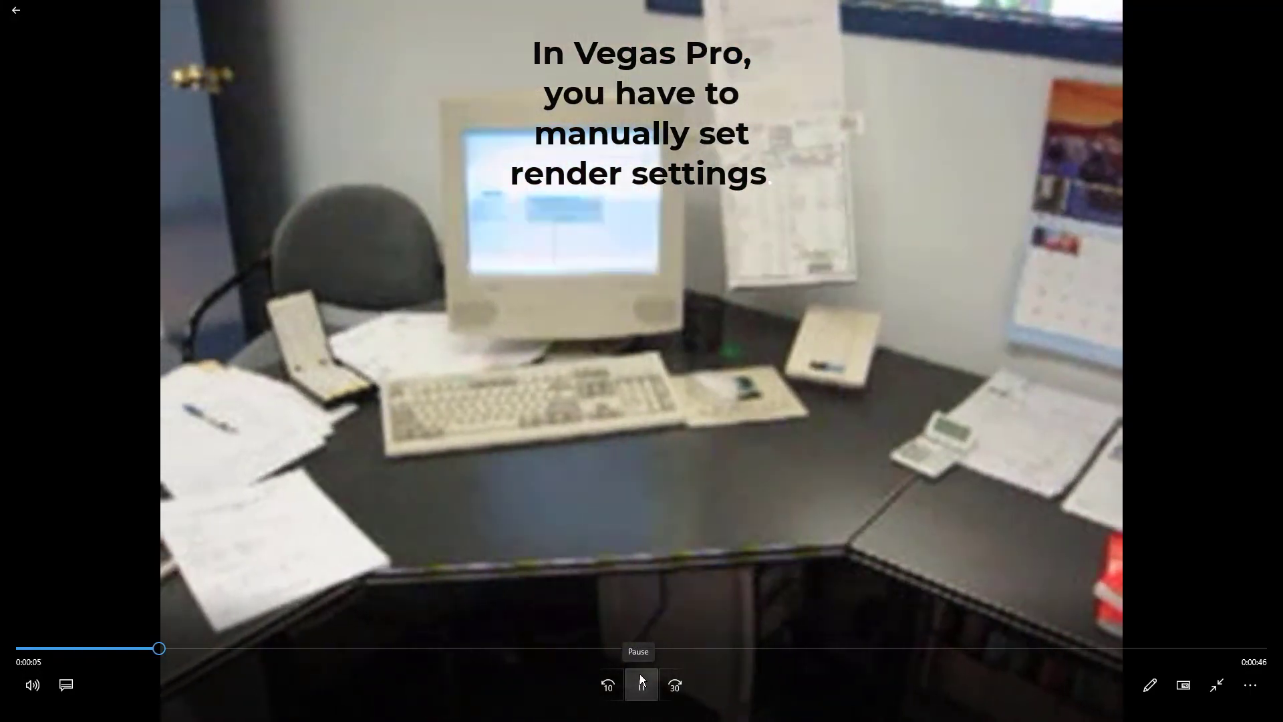
Step: Pause the exported video in Films & TV about 6 seconds in
{"action": "left_click", "coordinate": [639, 681]}
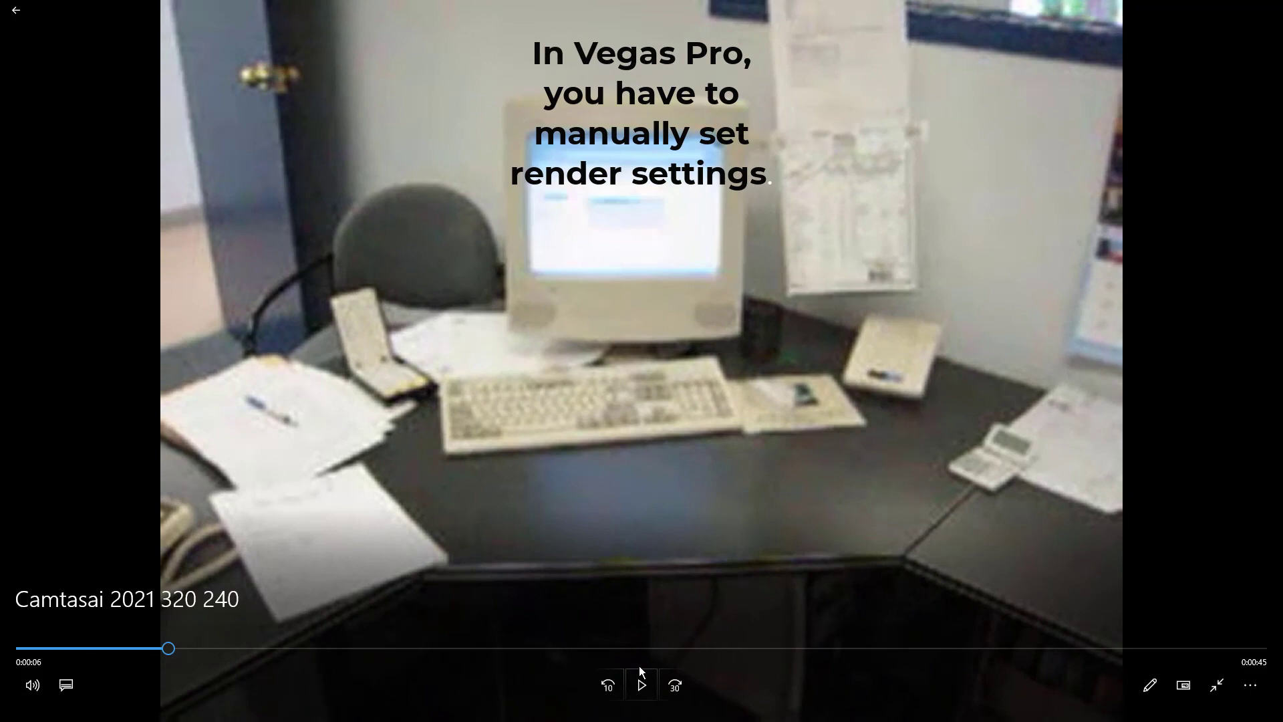